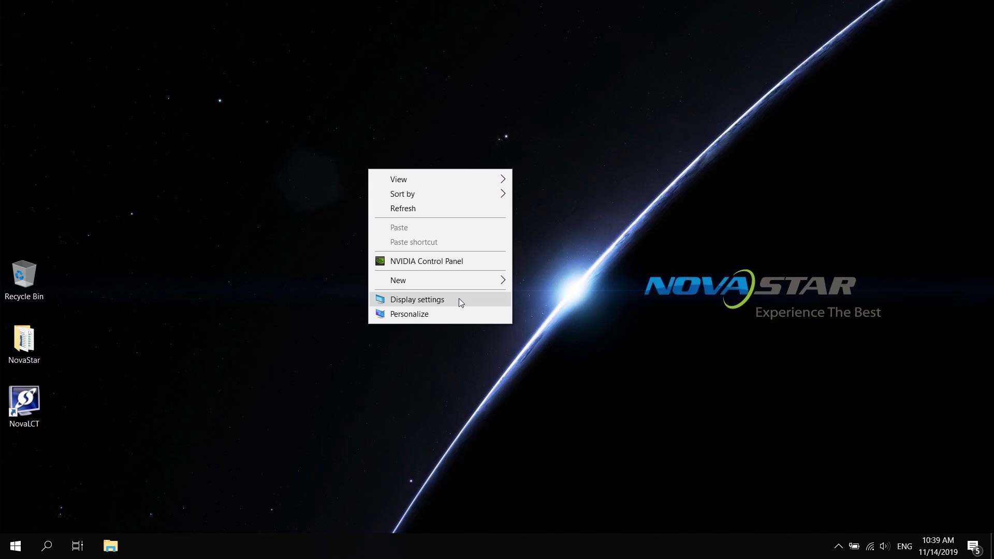
Set display scaling to 100% and keep the 1920 × 1080 resolution.
left_click(459, 299)
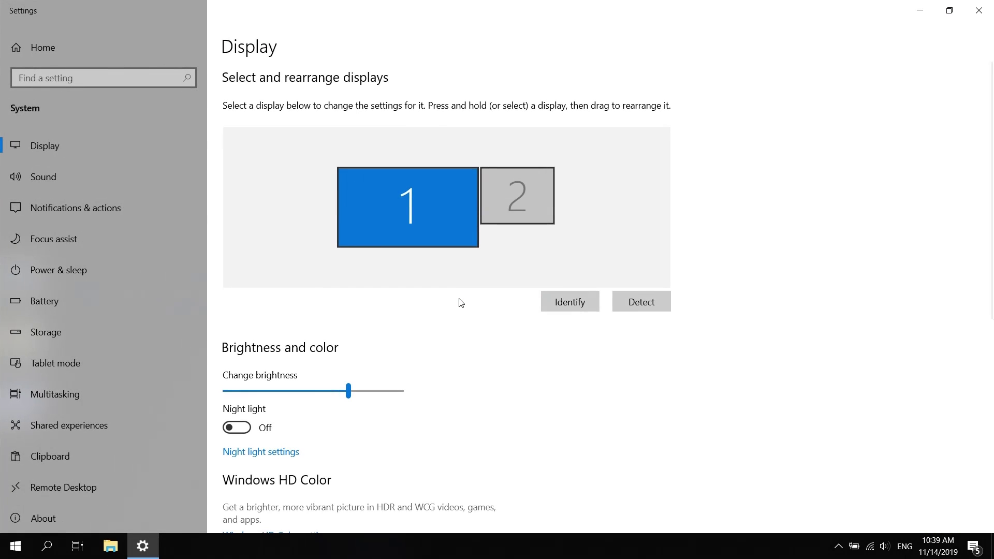
scroll(461, 302, "down", 5)
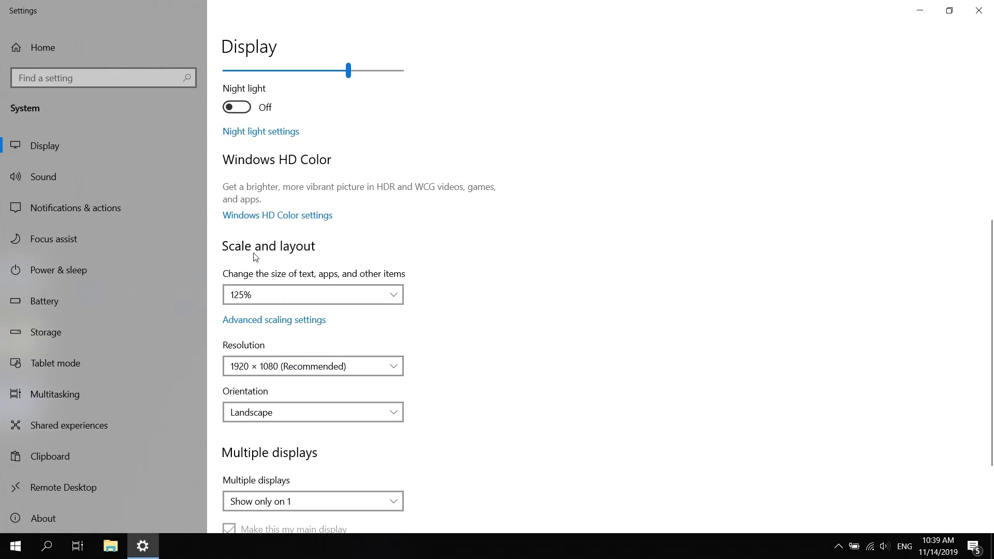
left_click(396, 294)
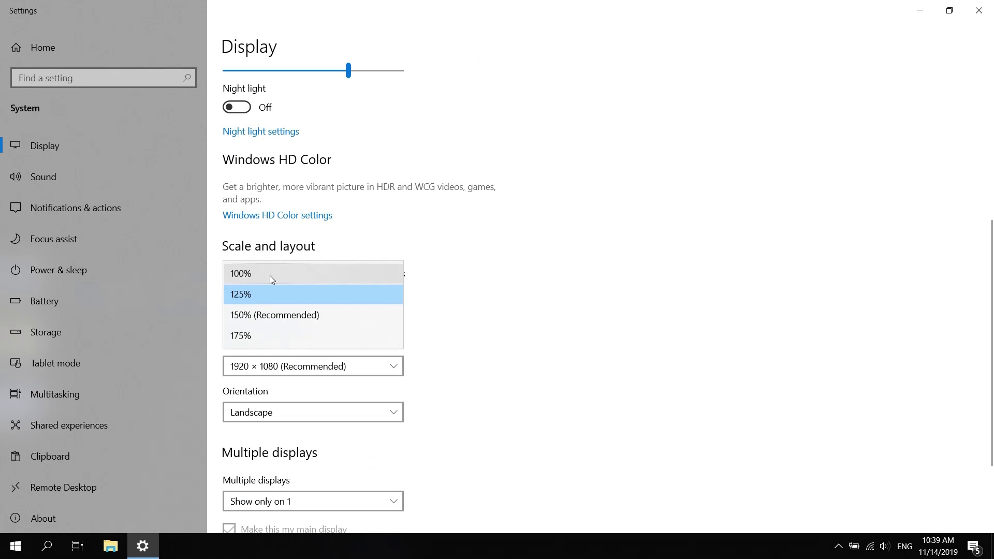
left_click(270, 276)
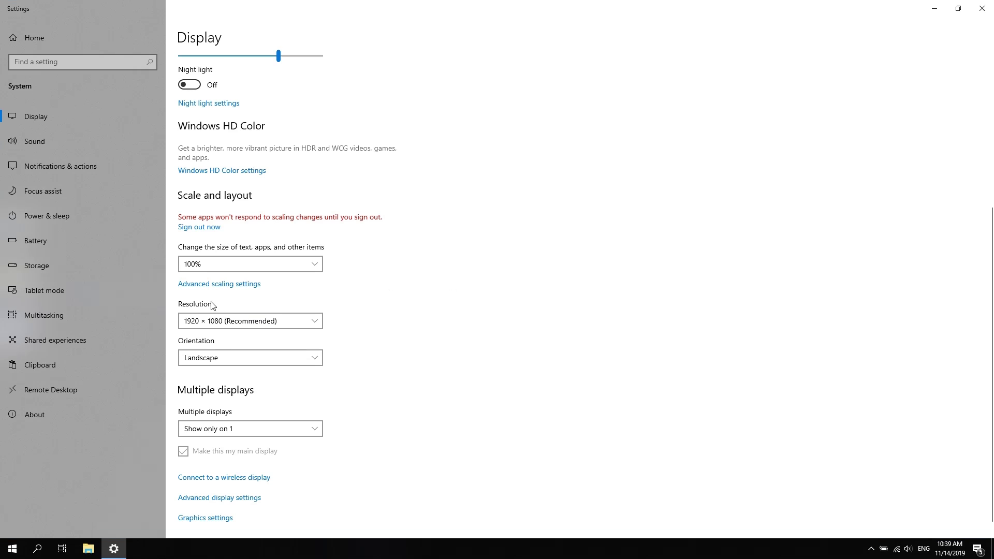
left_click(317, 323)
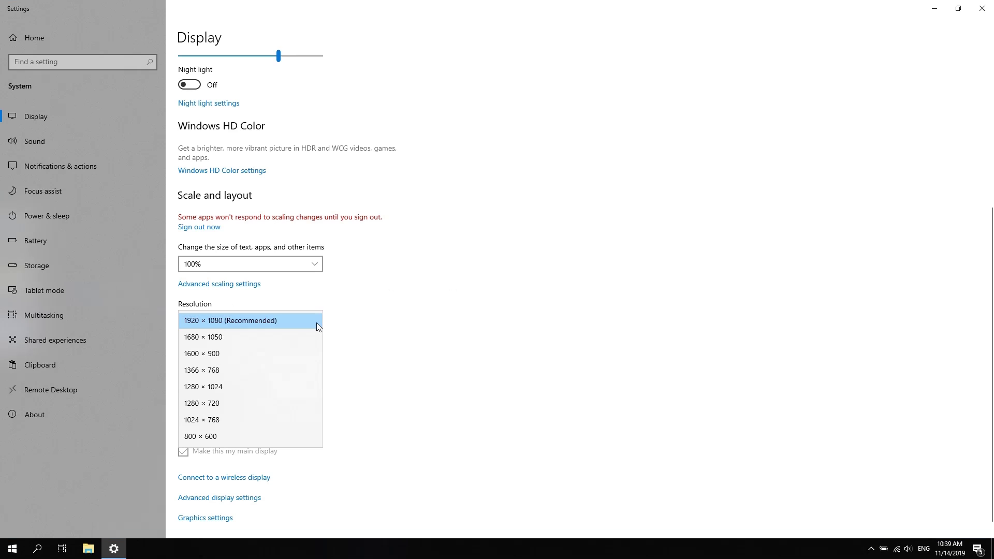
left_click(276, 320)
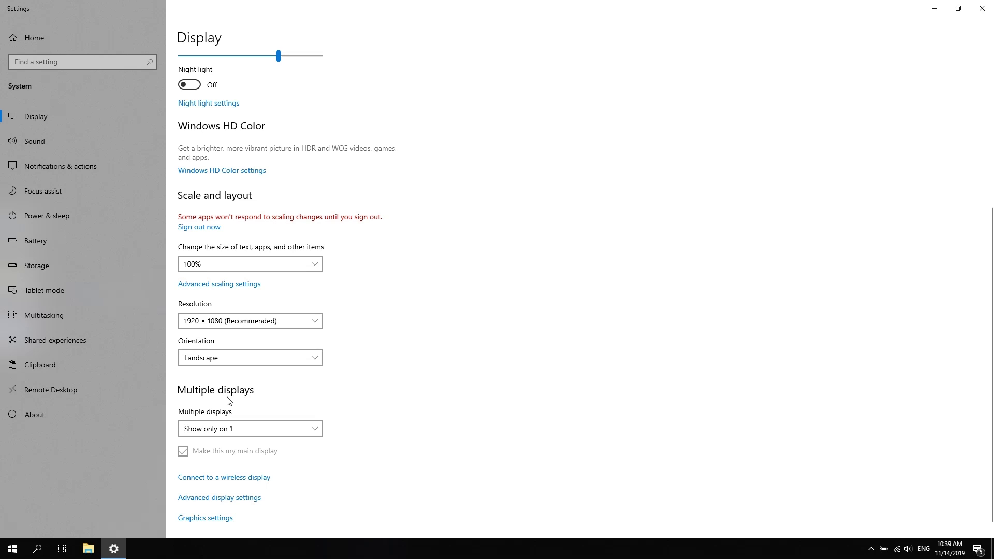
Duplicate the picture on both displays, keep the change, and close Settings.
left_click(317, 431)
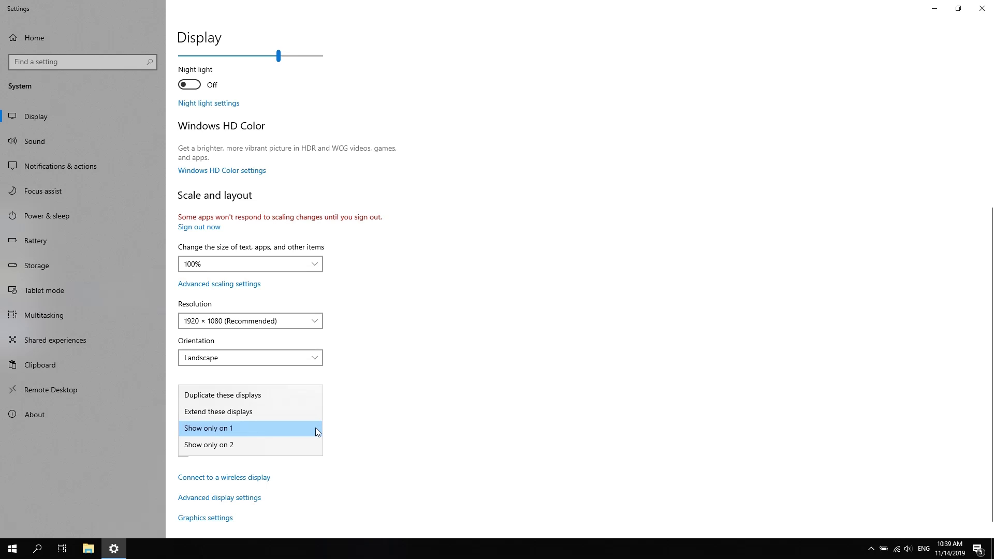
left_click(240, 395)
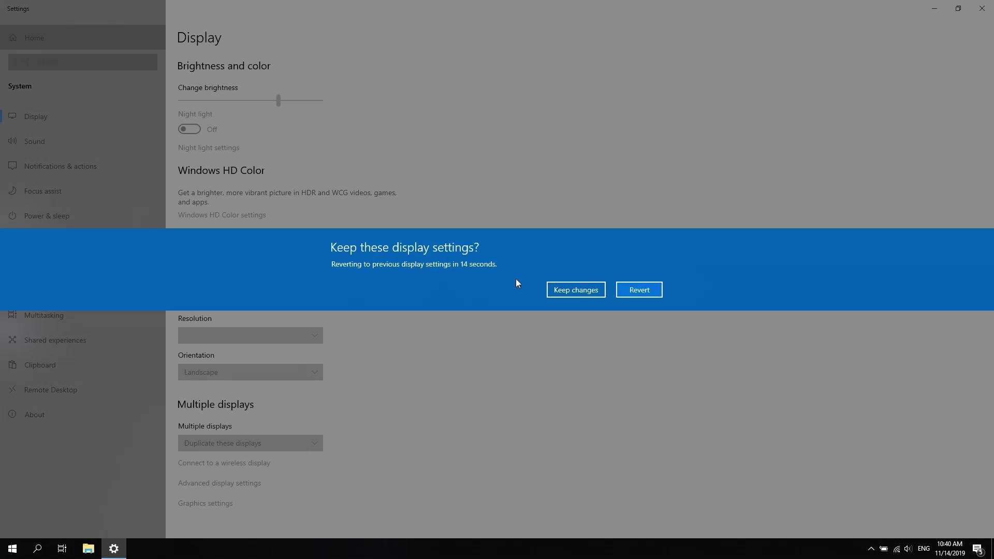
left_click(589, 293)
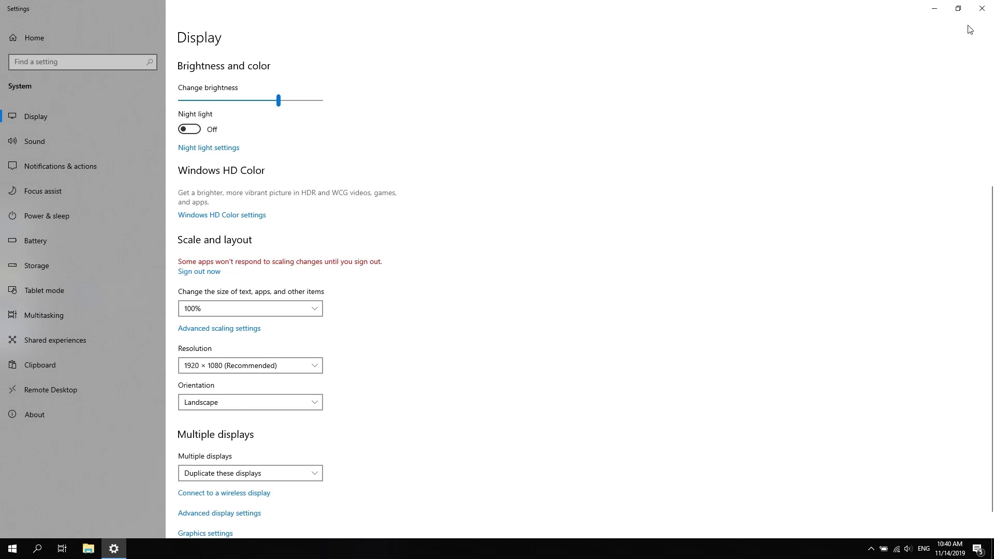
left_click(982, 10)
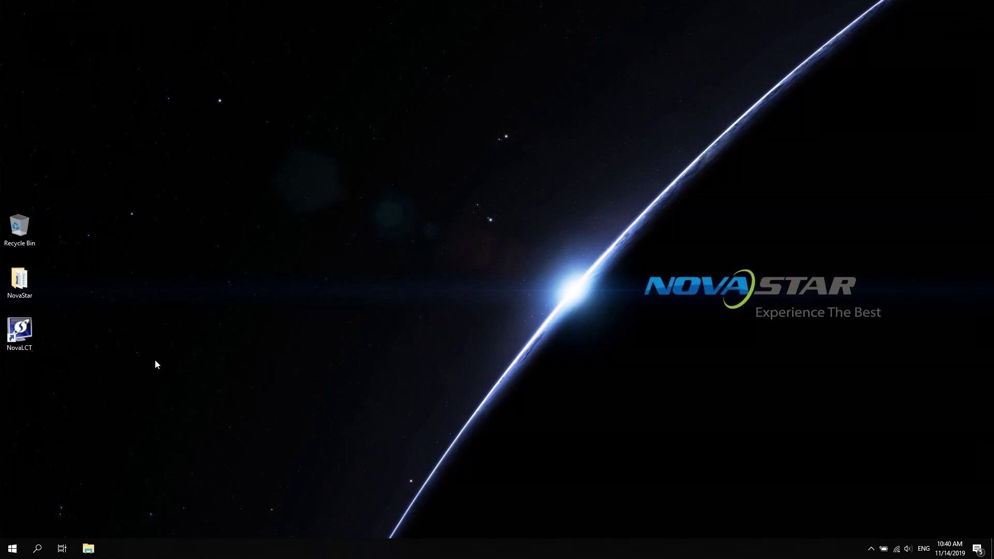
Launch NovaLCT and log in as Advanced Synchronous System user with the password.
double_click(21, 332)
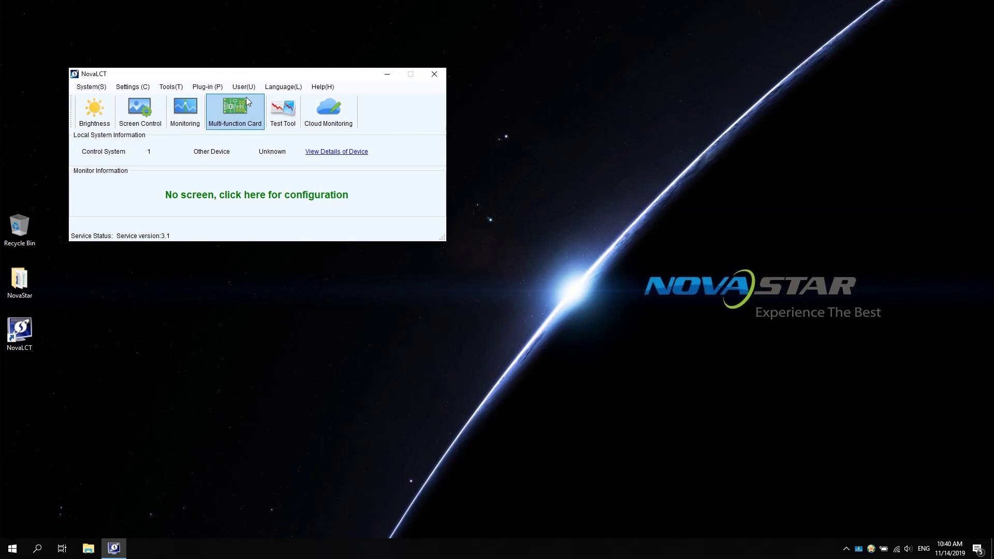
left_click(248, 89)
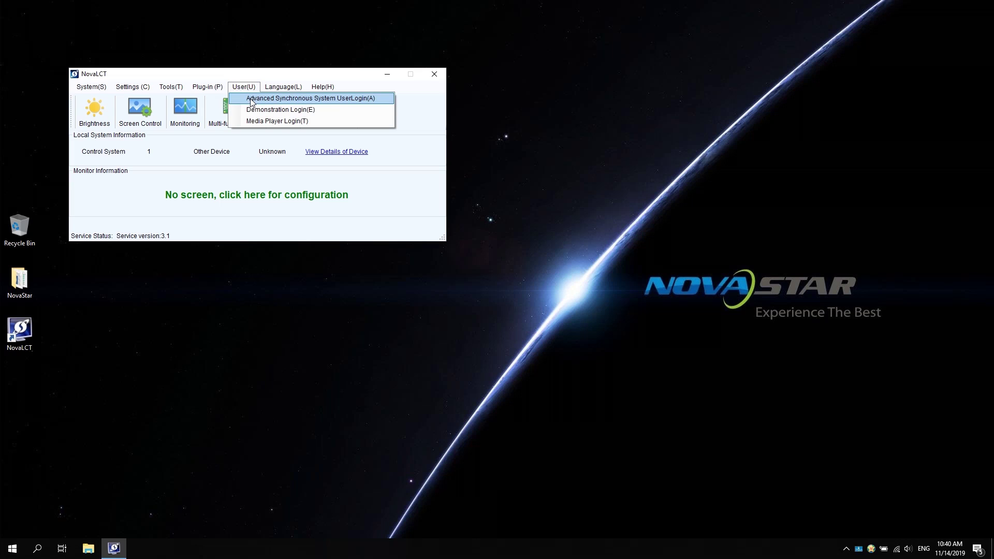
left_click(254, 100)
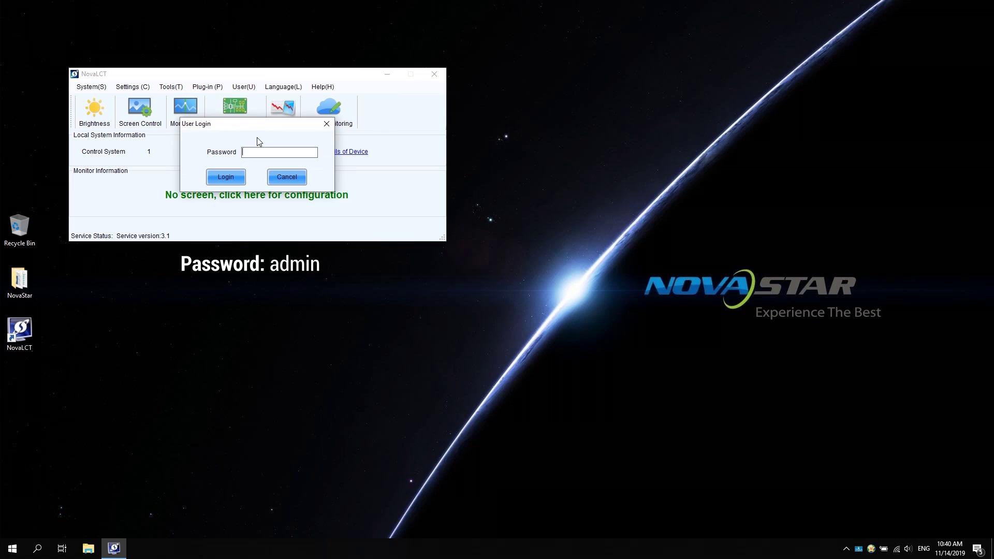
type("admin")
left_click(217, 176)
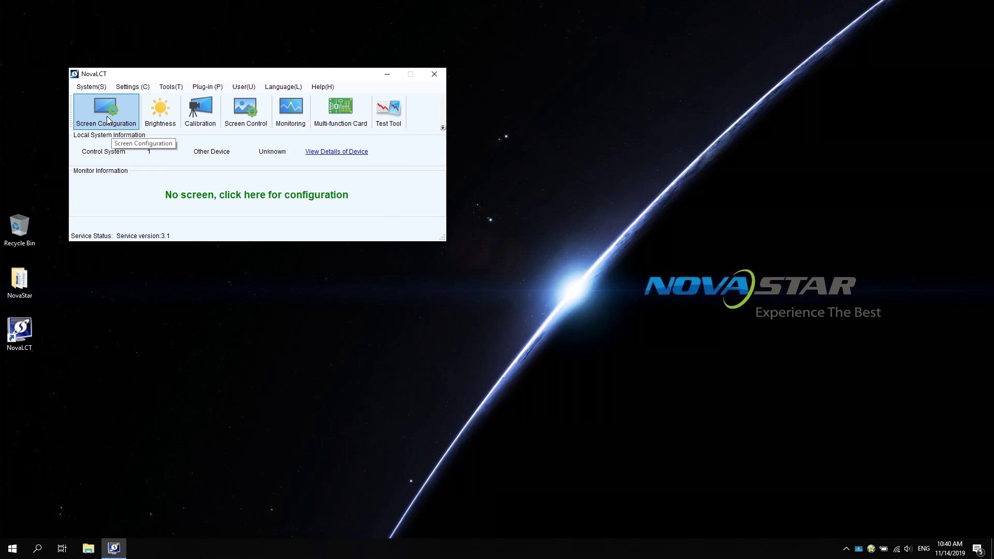
Set the sending card source to 1920 x 1080 px at 60 Hz and refresh.
left_click(108, 120)
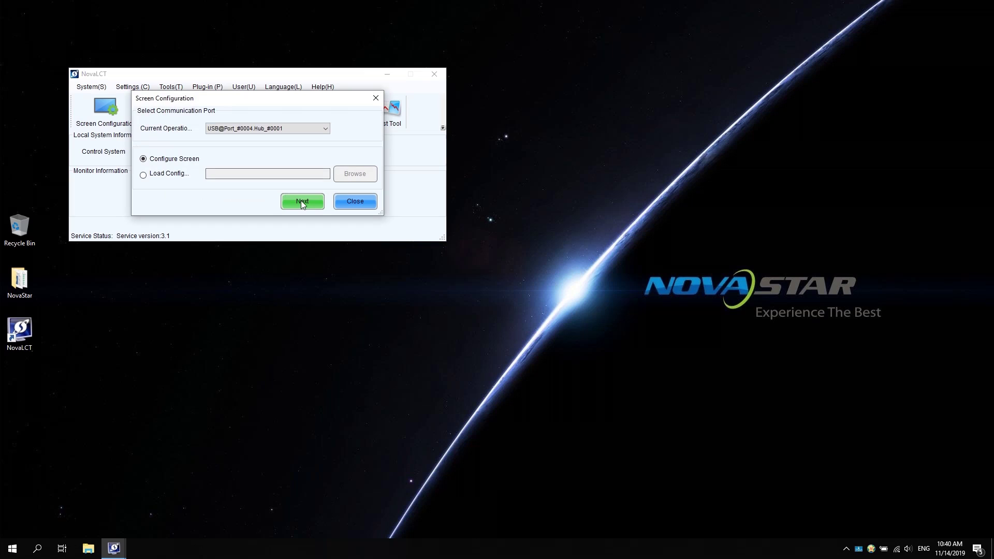
left_click(303, 204)
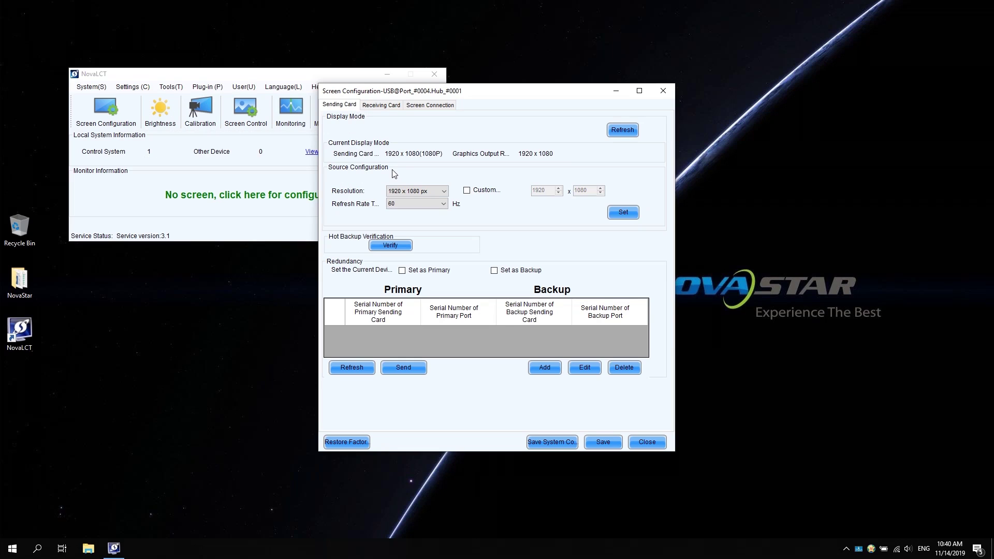
left_click(444, 191)
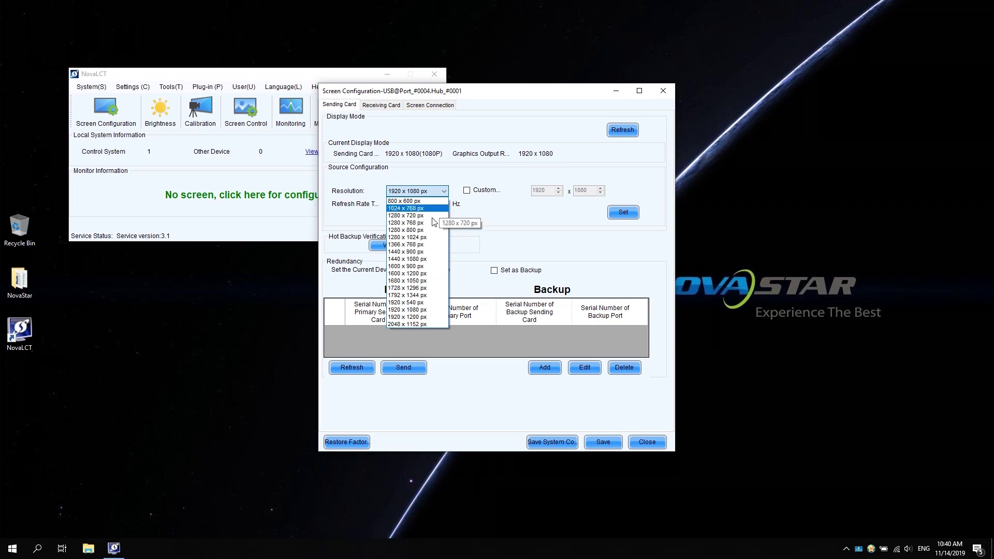
left_click(434, 310)
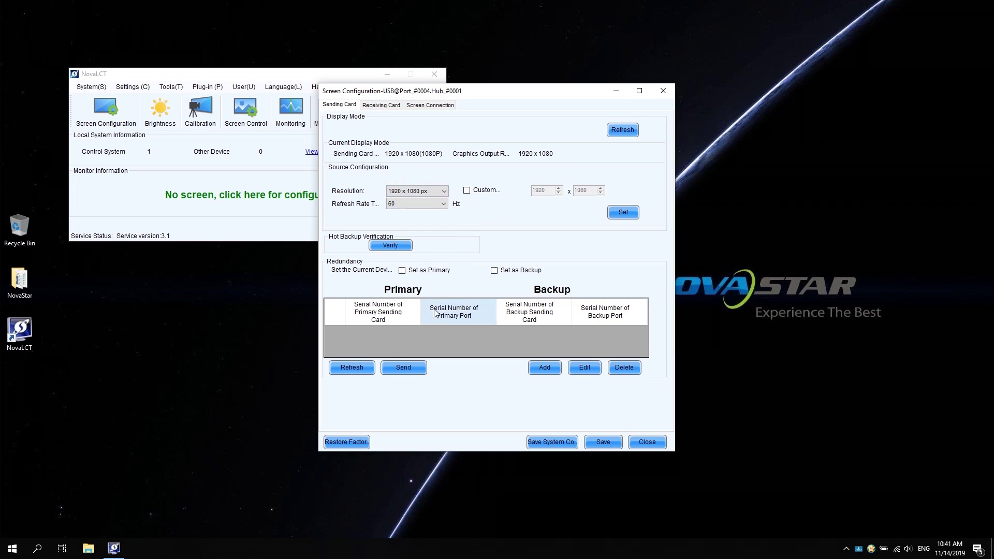
left_click(623, 214)
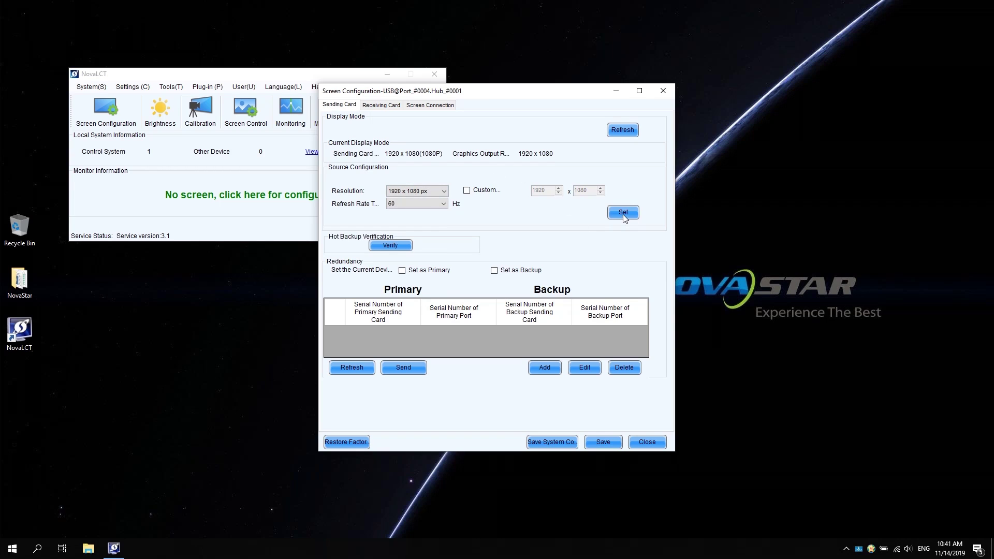
left_click(624, 130)
Start Smart Settings from the Receiving Card tab, keeping Option 1.
left_click(383, 106)
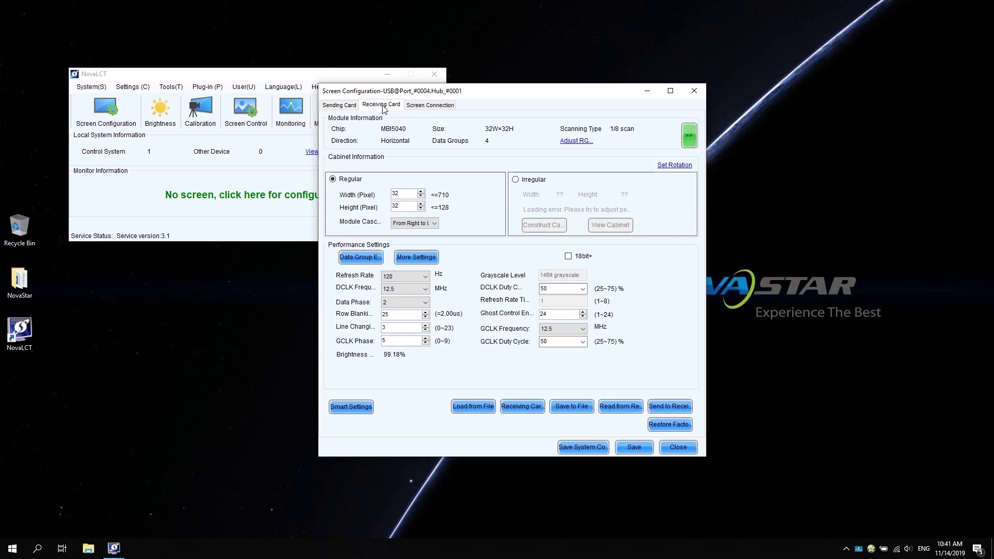
left_click(347, 408)
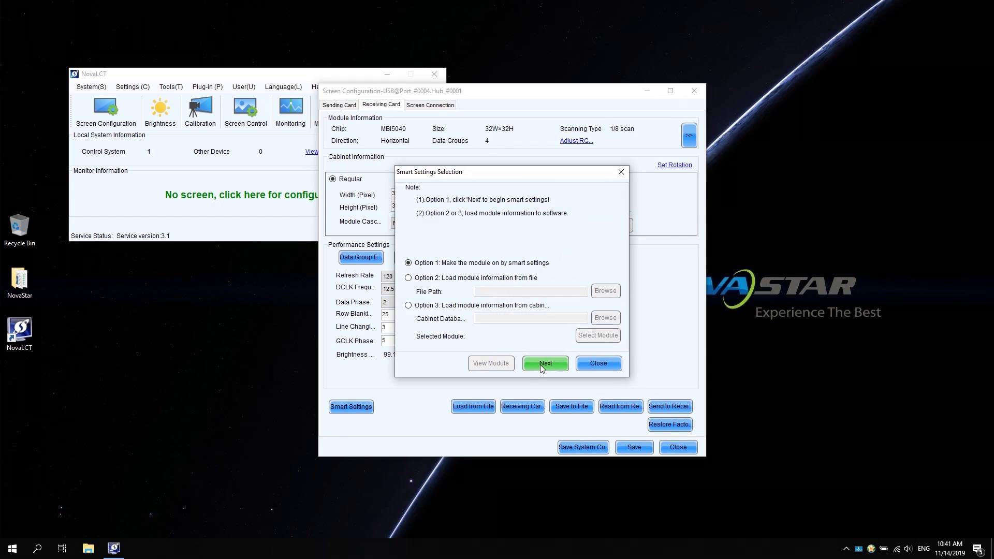
left_click(543, 363)
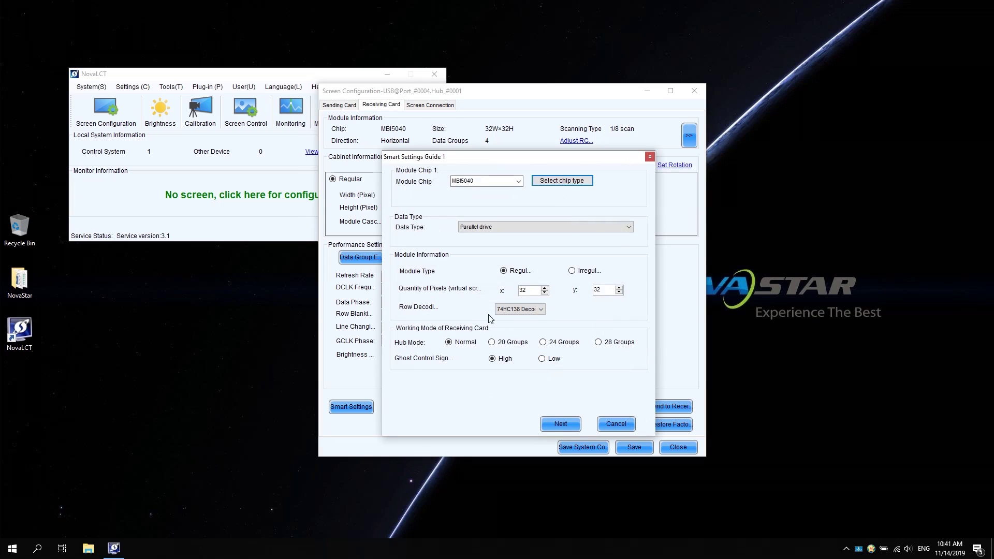
Choose Common Chip as the module's chip type.
left_click(556, 185)
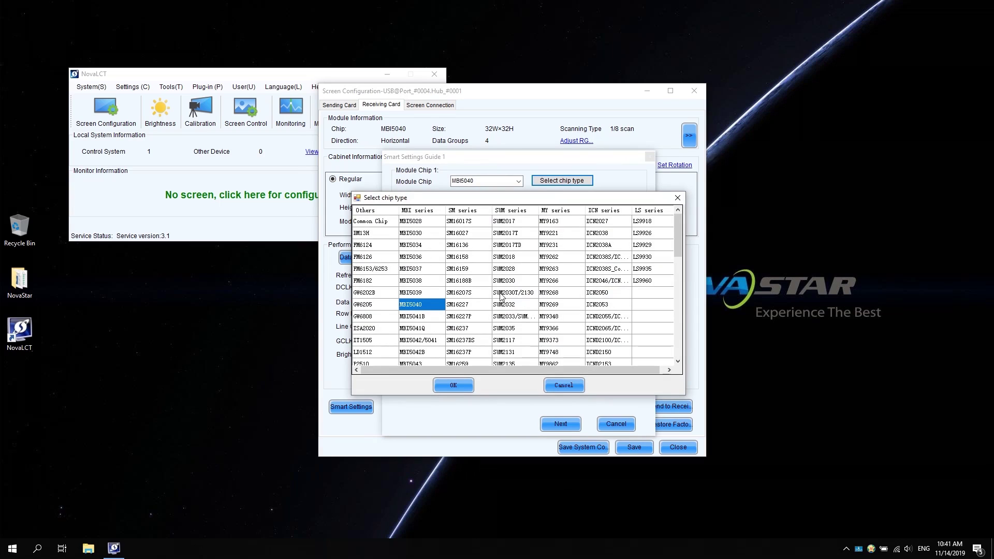
scroll(530, 303, "down", 2)
scroll(531, 302, "down", 1)
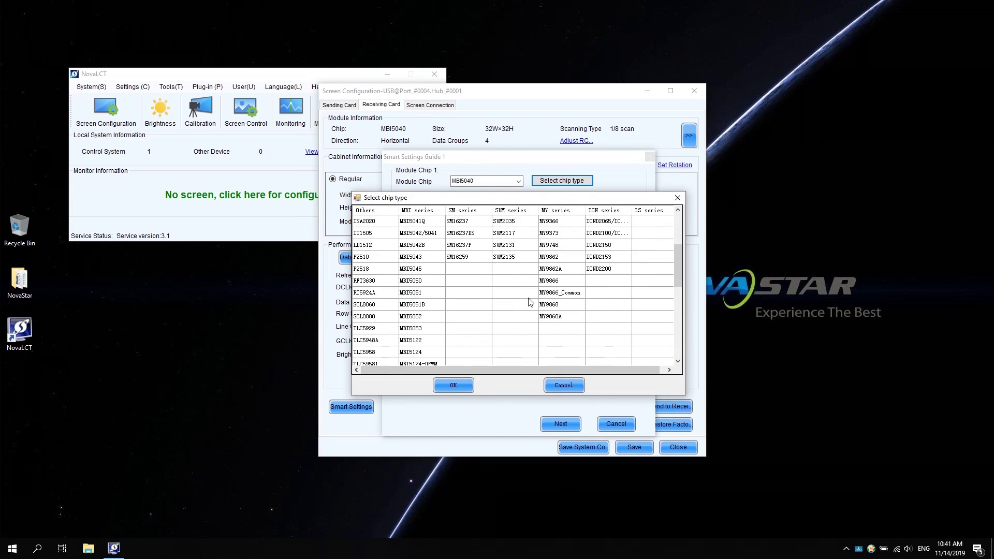
scroll(530, 302, "up", 3)
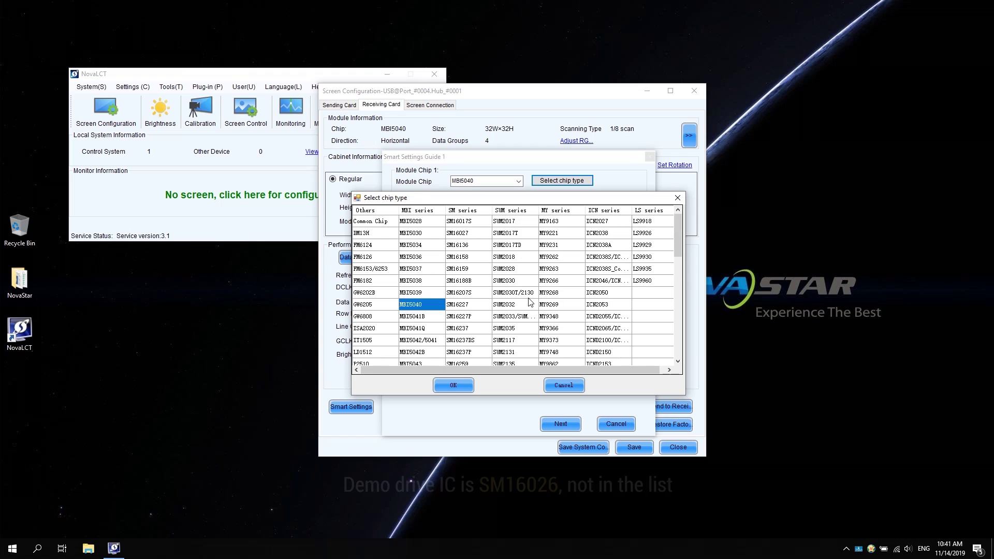
left_click(377, 222)
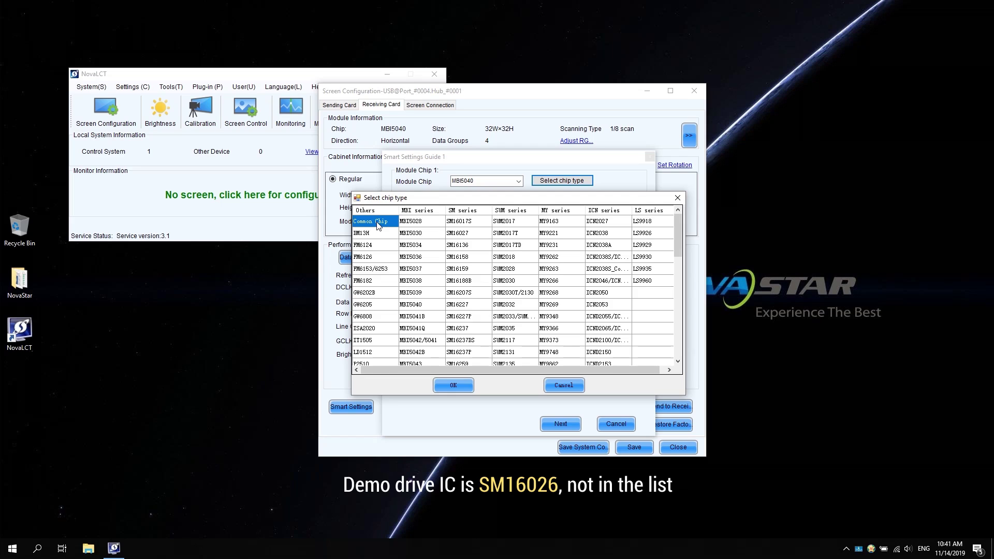
left_click(459, 386)
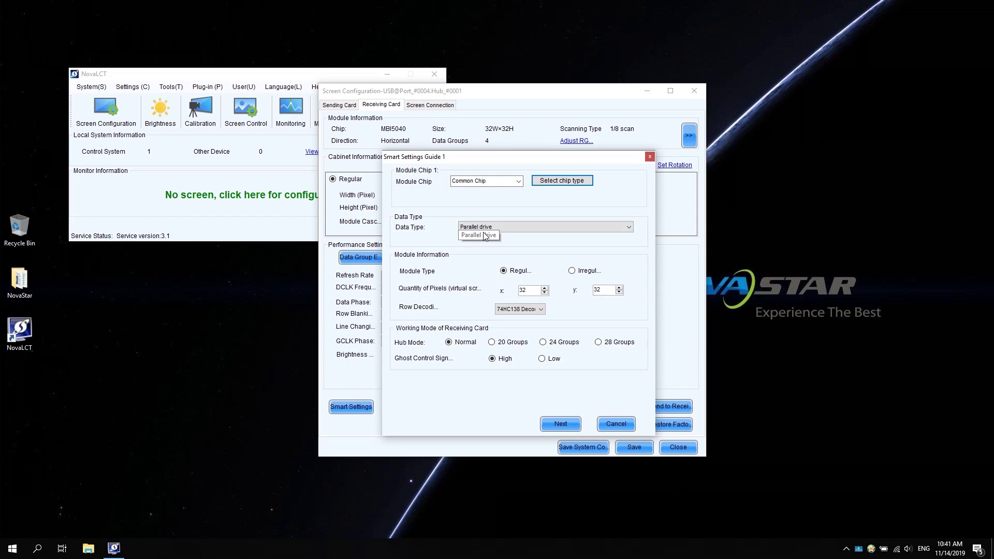
Set Parallel drive, 64-pixel width and 74HC138 row decoding, then apply.
left_click(618, 229)
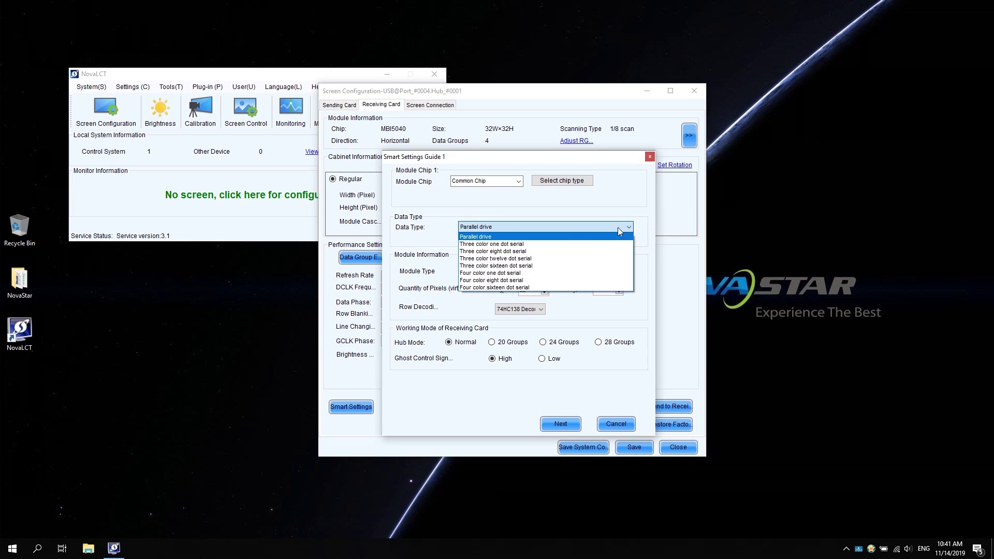
left_click(544, 237)
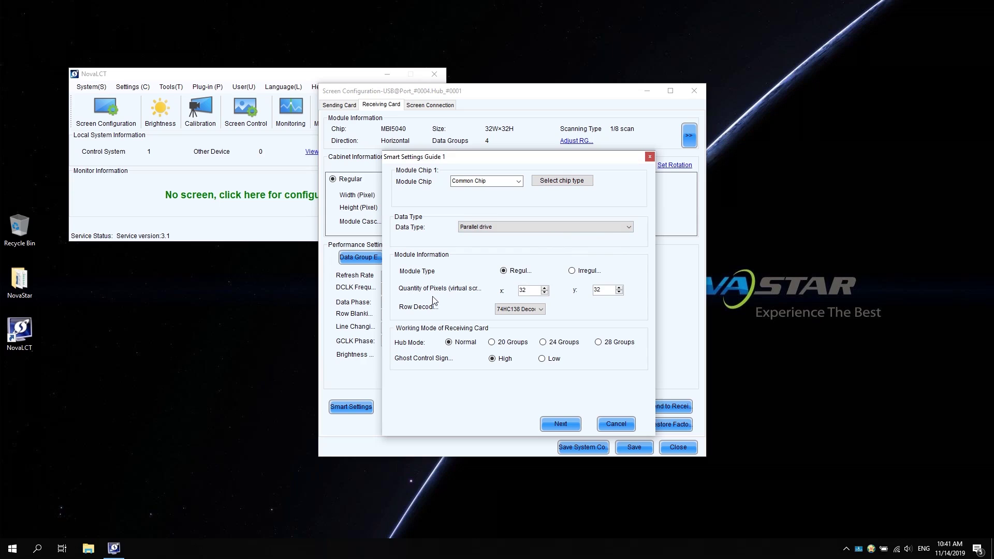
double_click(528, 288)
type("64")
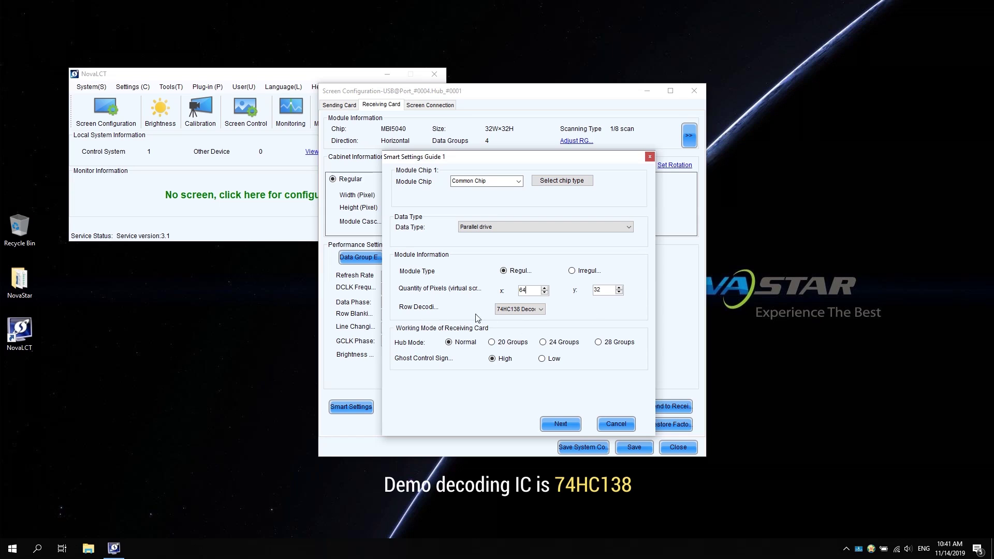
left_click(538, 311)
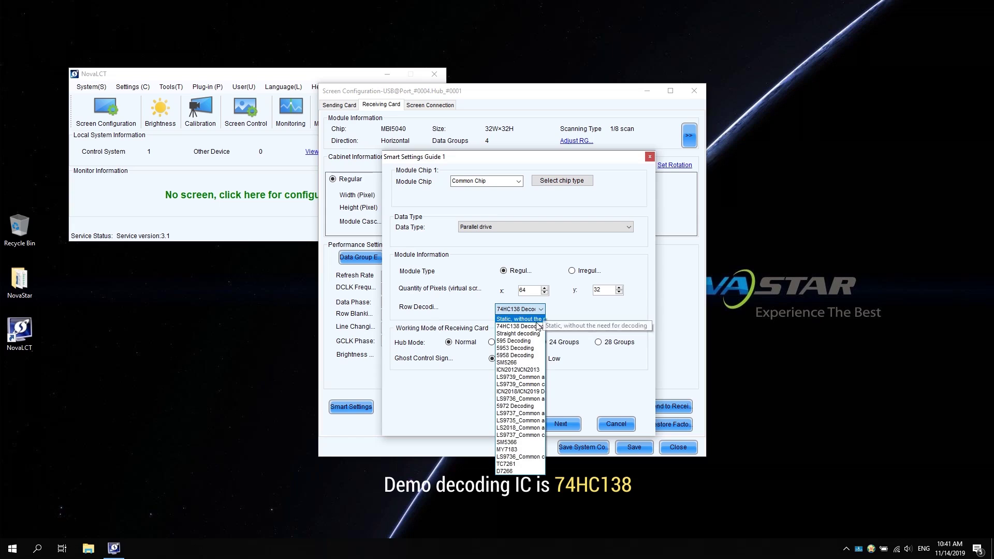
left_click(534, 328)
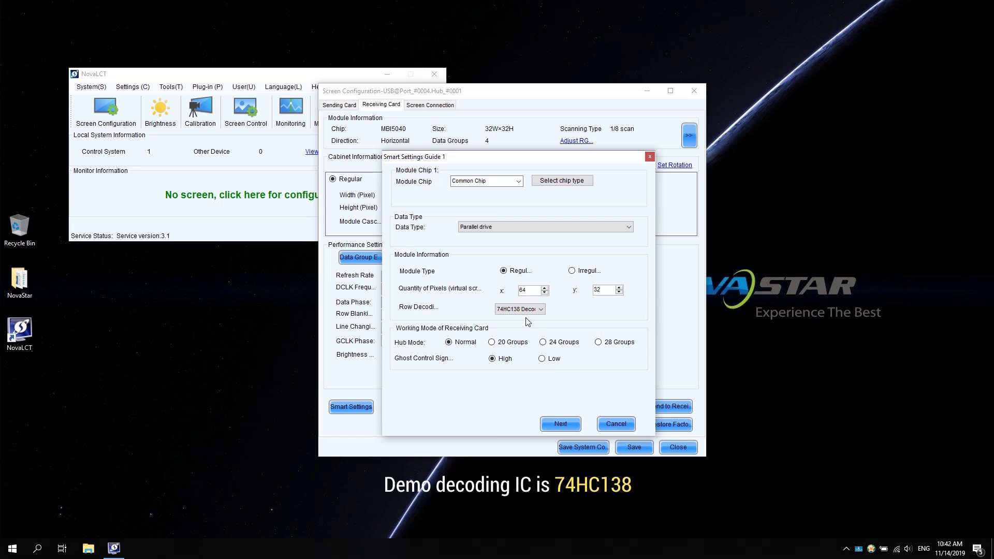
left_click(562, 424)
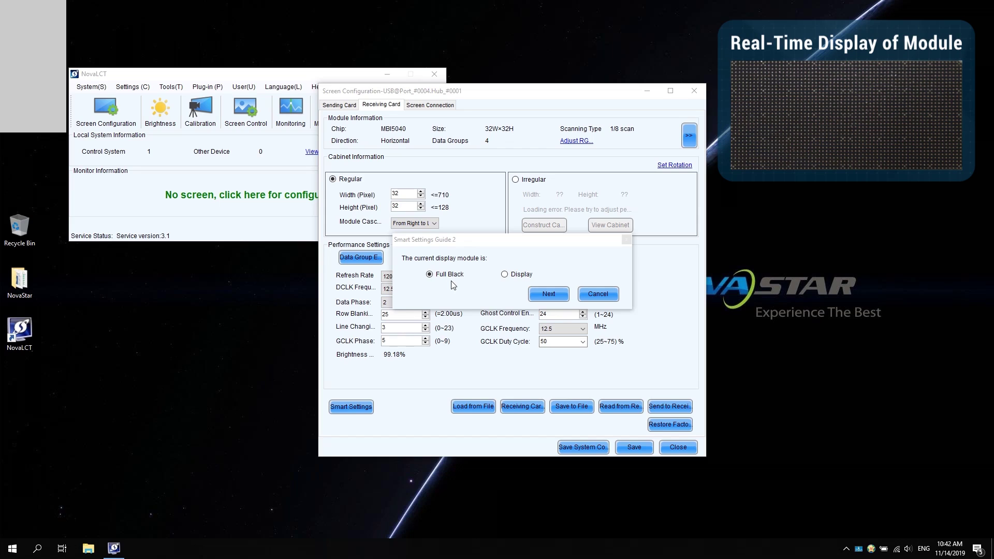
Confirm Full Black, then manually assign status 1 Red A and status 2 Green.
left_click(542, 296)
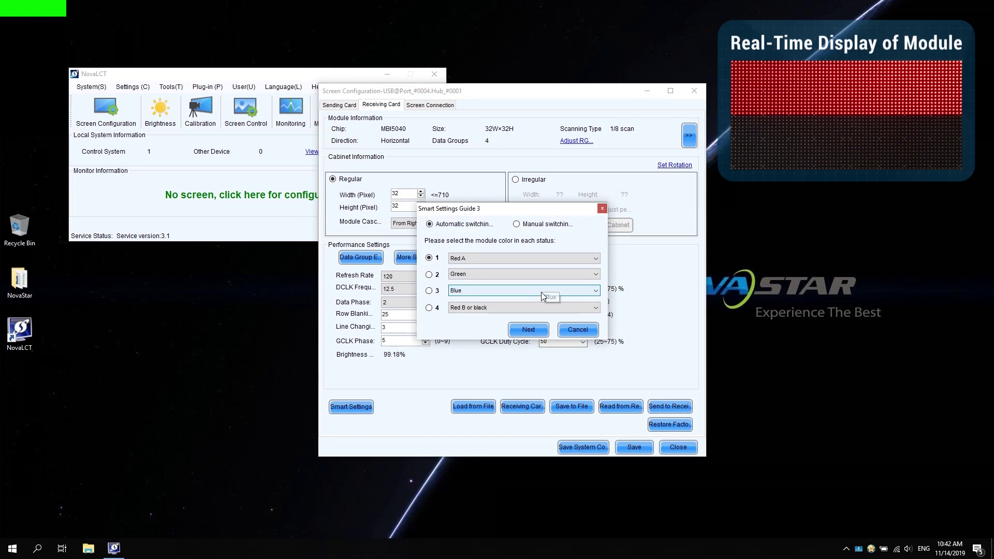
left_click(517, 225)
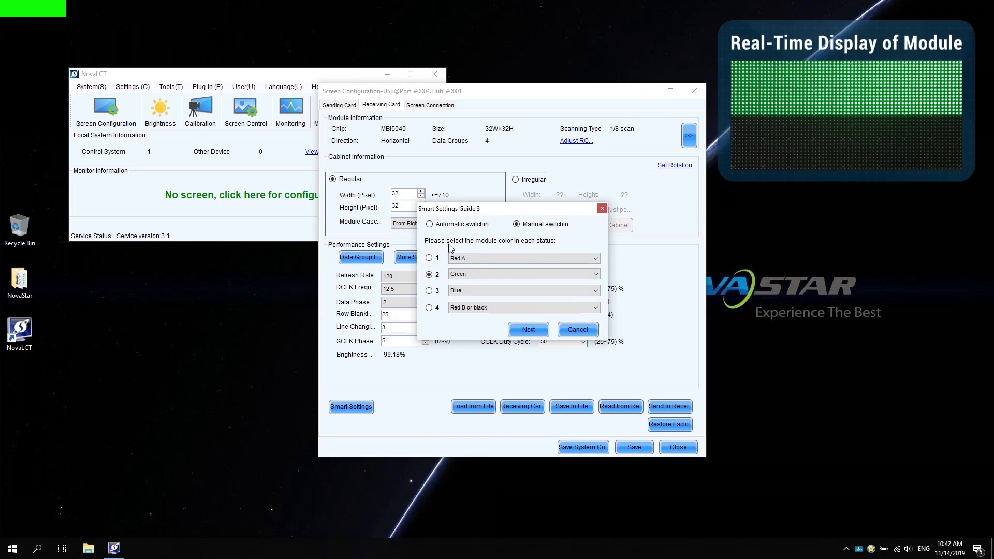
left_click(429, 258)
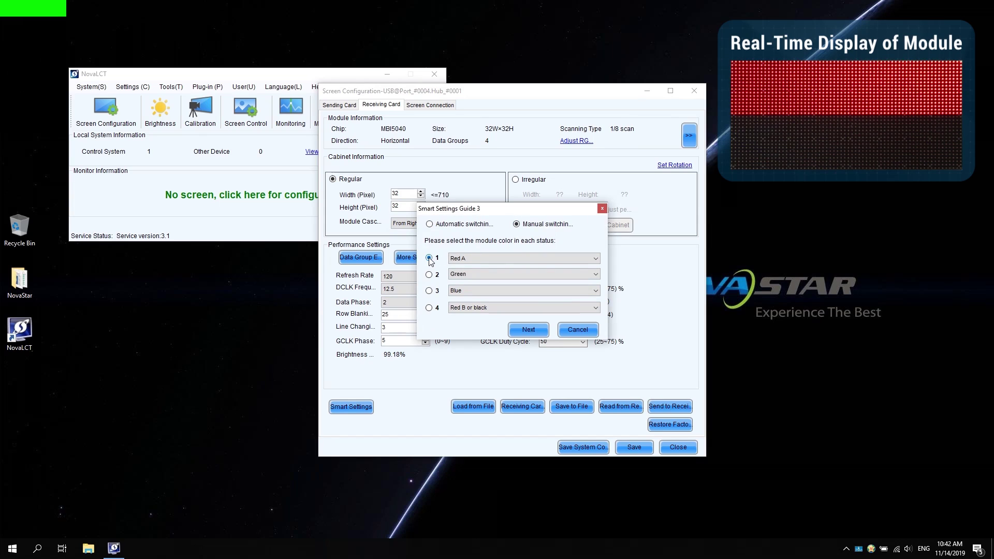
left_click(596, 258)
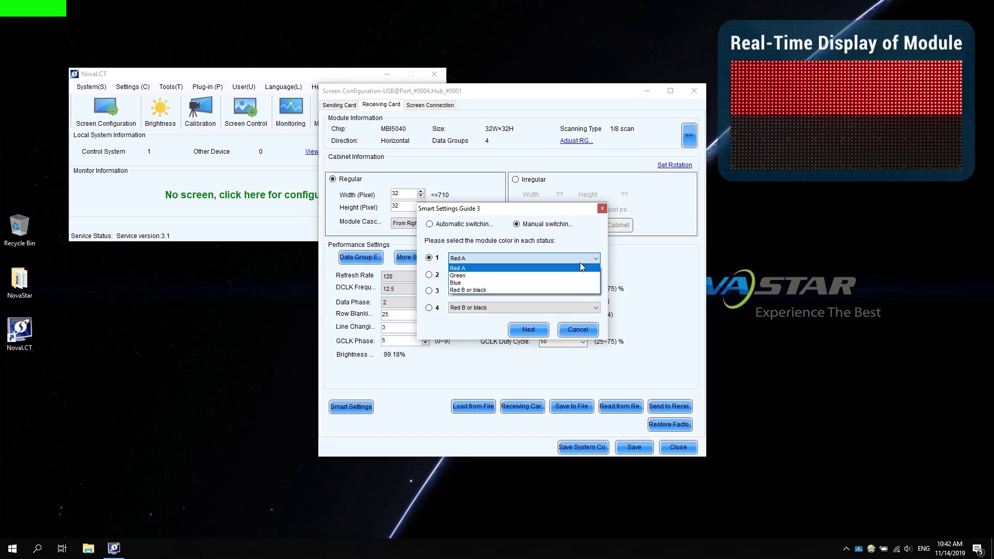
left_click(581, 269)
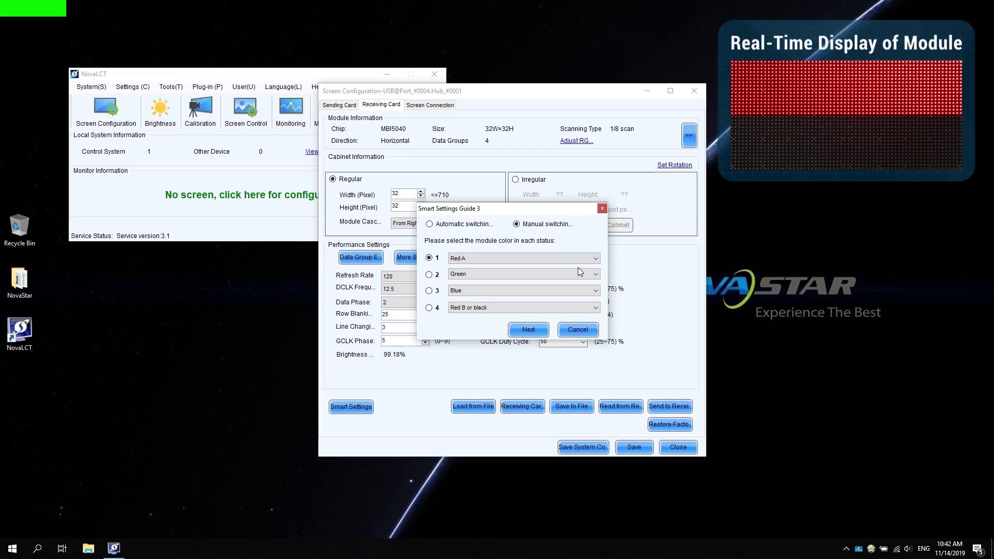
left_click(430, 274)
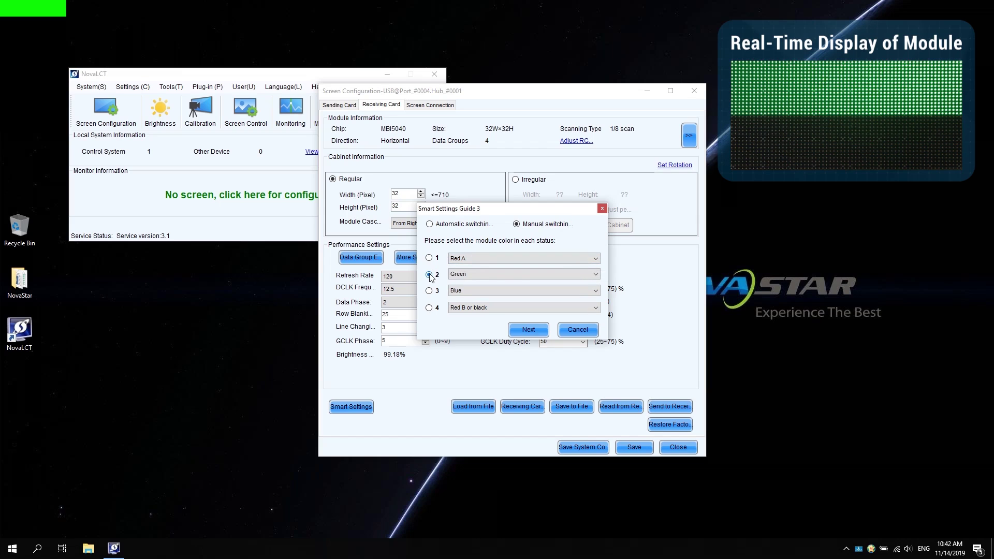
left_click(597, 274)
left_click(549, 292)
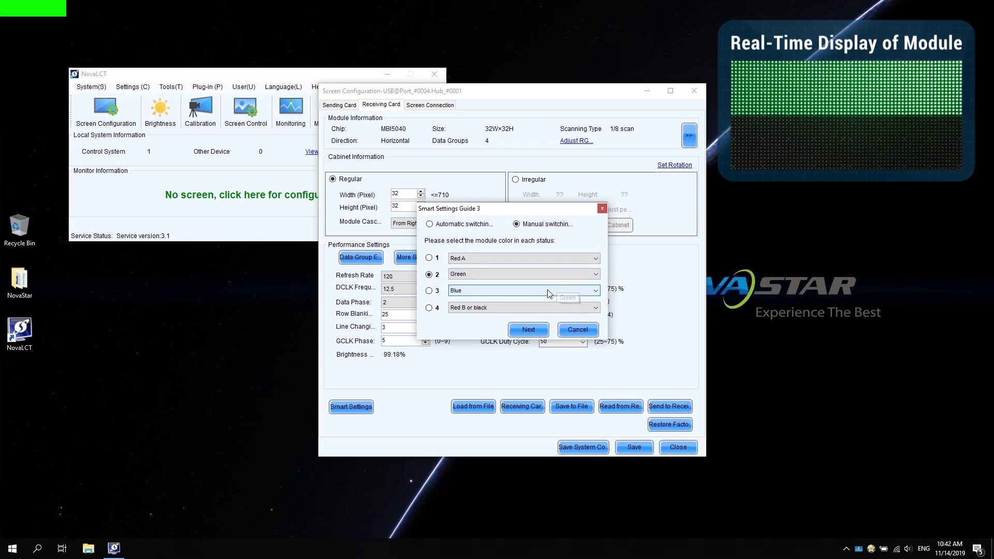
left_click(534, 330)
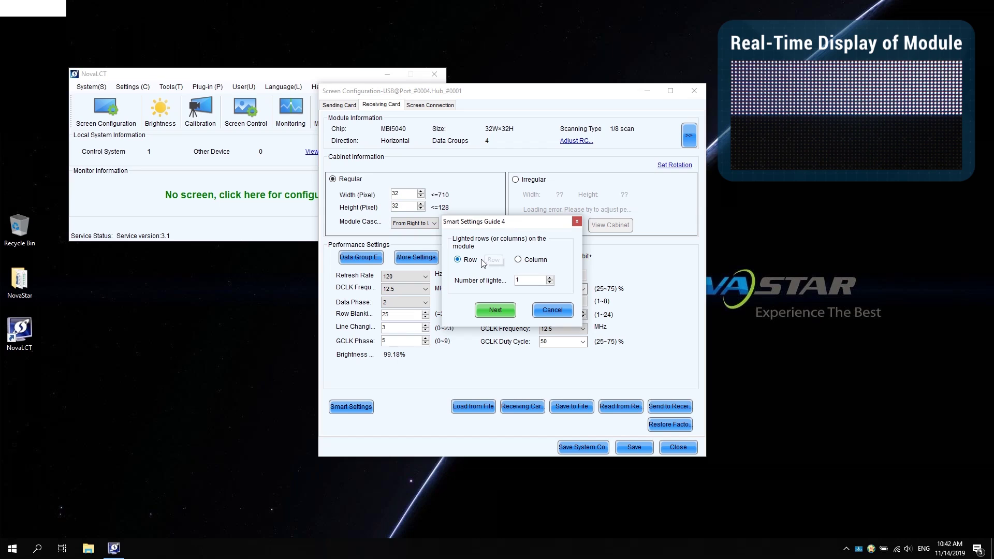
Enter 16 lighted rows, then keep lighted quantity 1 to reach the grid.
left_click(518, 280)
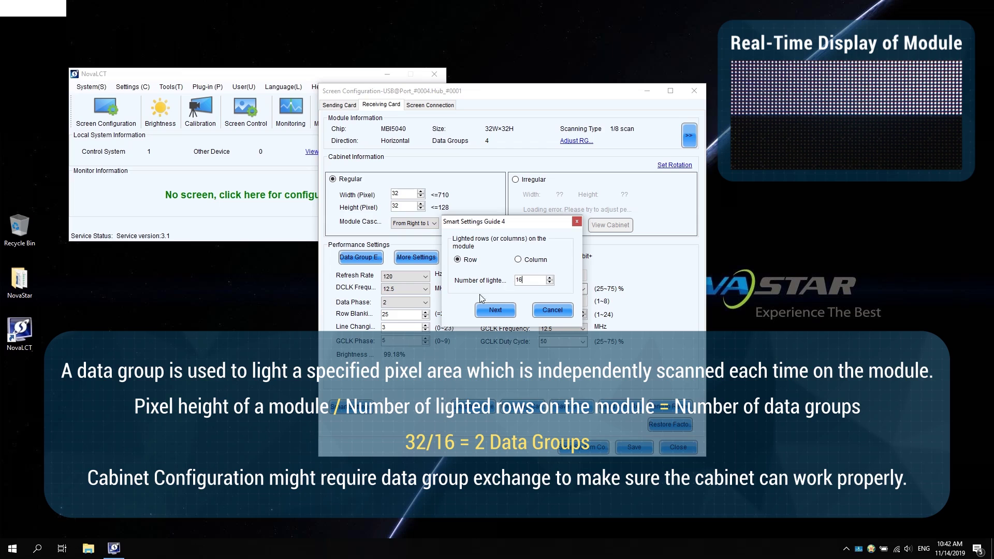
left_click(492, 310)
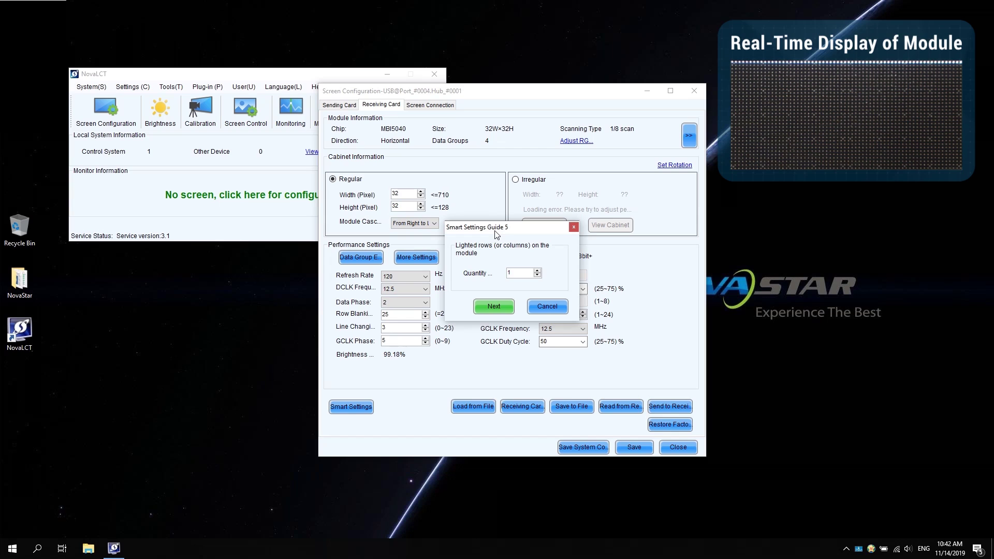
left_click(492, 306)
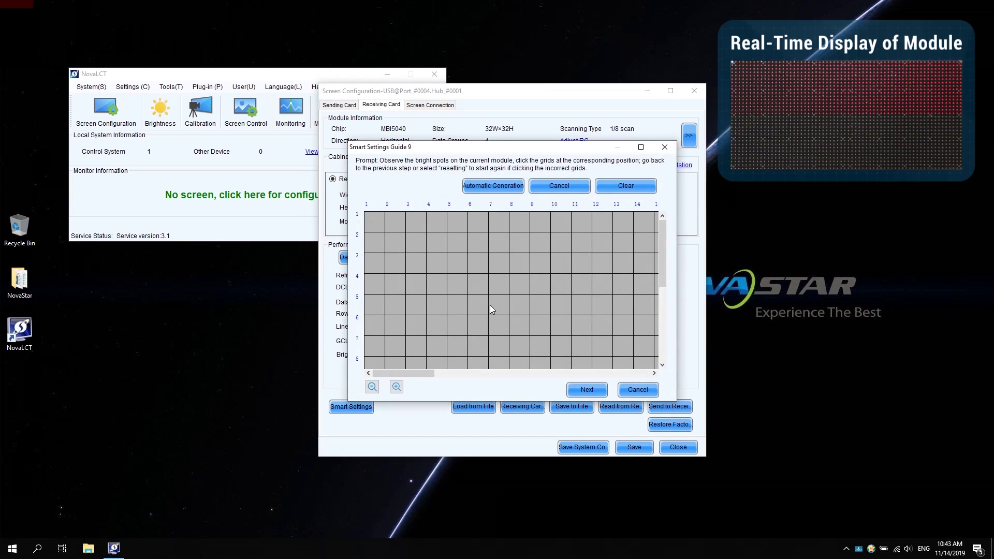
Mark six lit points along row 1 and auto-generate the rest of the row.
left_click(474, 222)
left_click(376, 223)
left_click(396, 223)
left_click(419, 223)
left_click(437, 224)
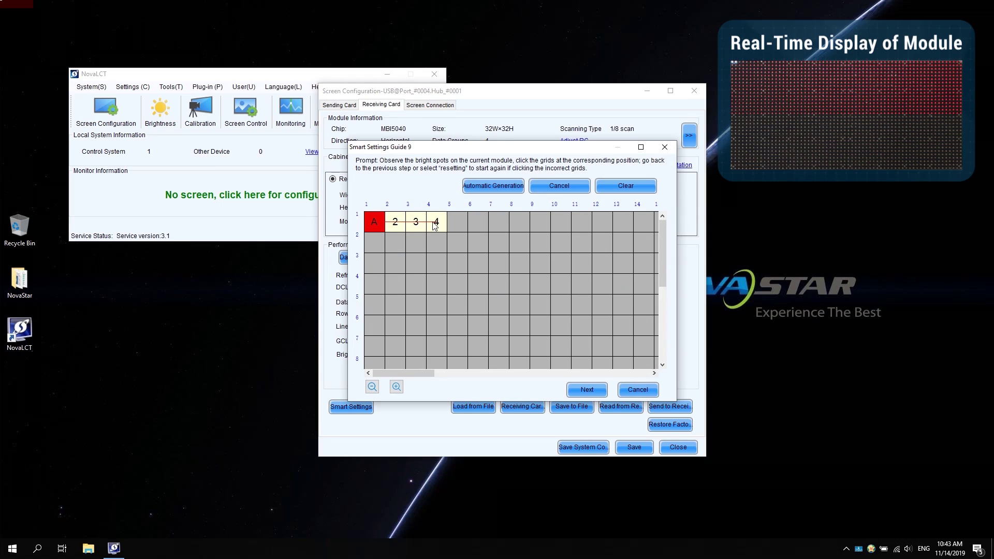
left_click(451, 227)
left_click(477, 225)
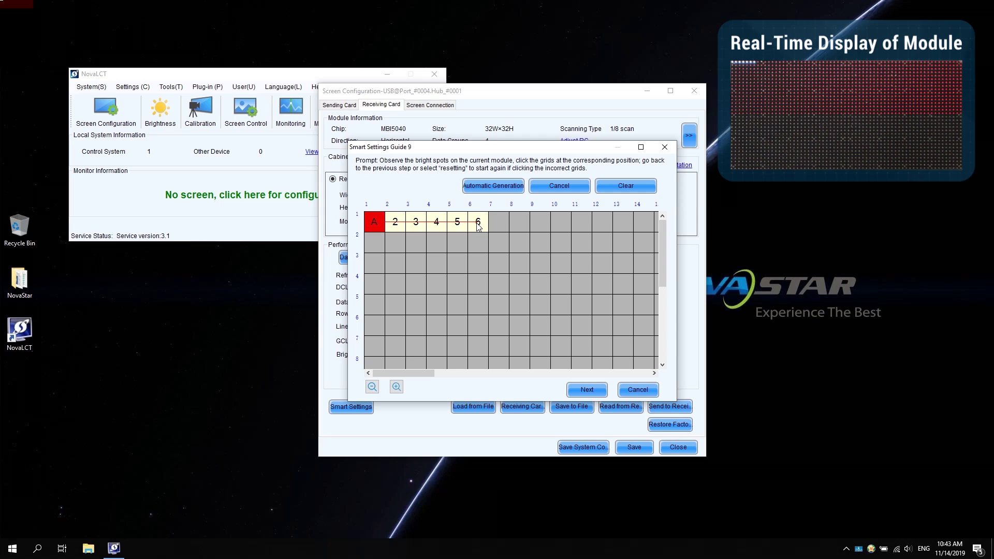
left_click(493, 186)
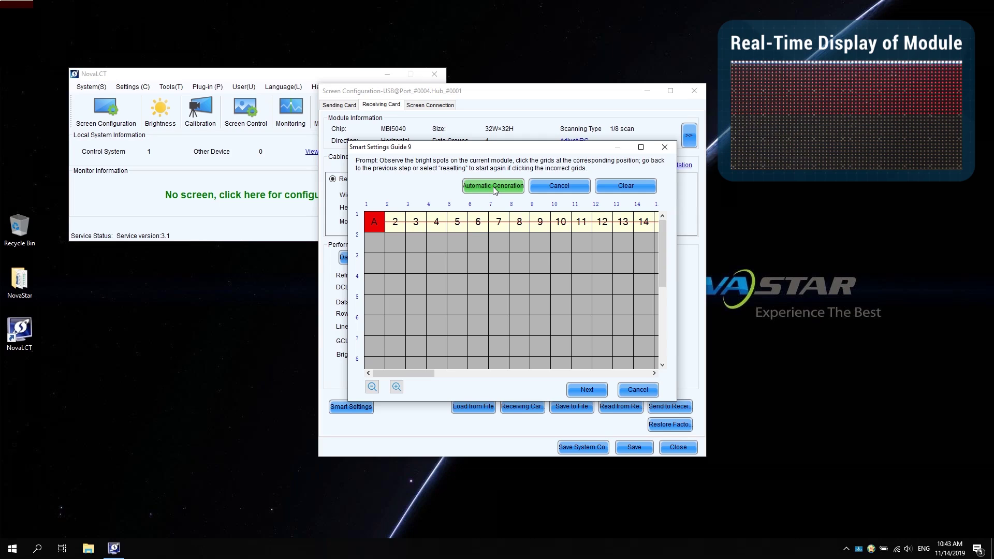
Mark the lit points down column 1 until the table completes.
left_click(374, 244)
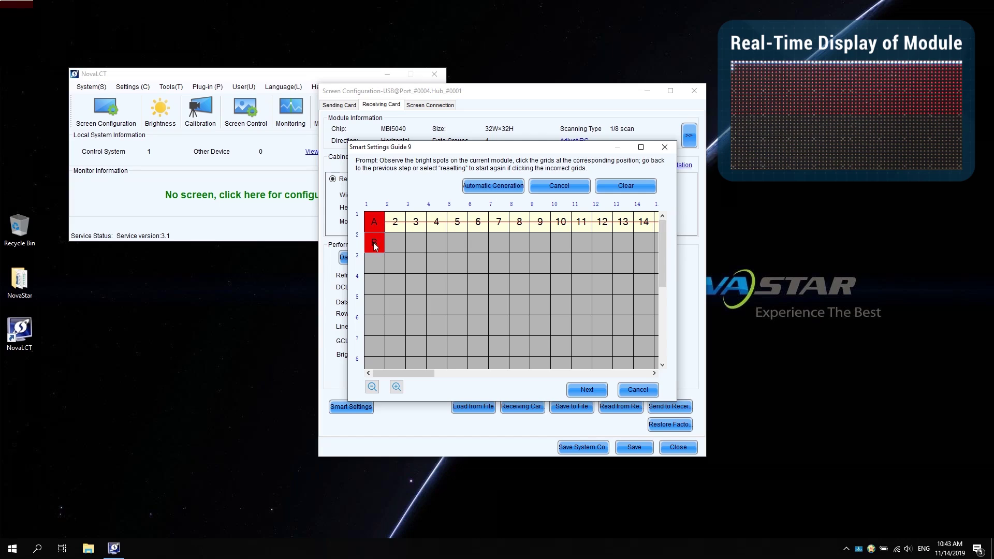
left_click(374, 264)
key("Return")
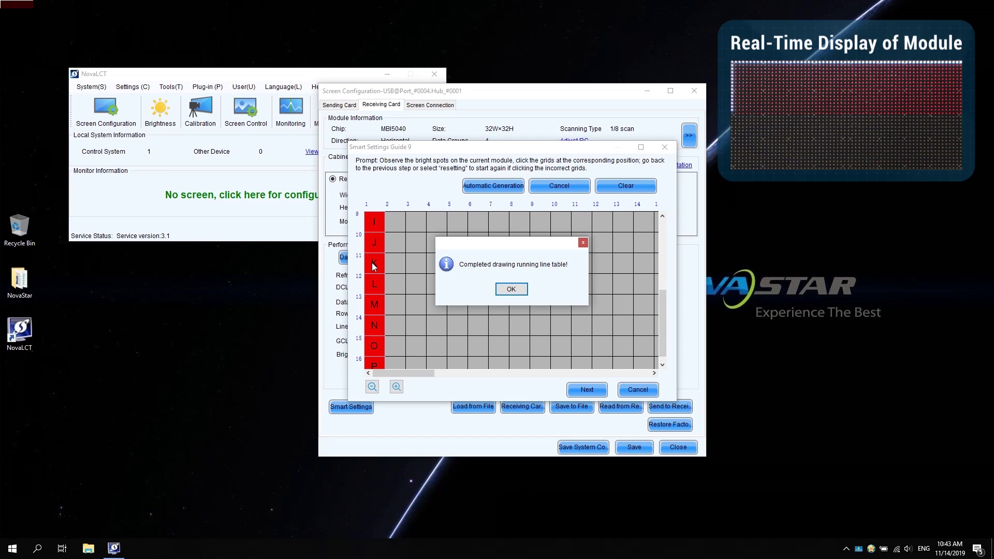
Dismiss the completion message, apply the running-line table, and acknowledge success.
left_click(514, 290)
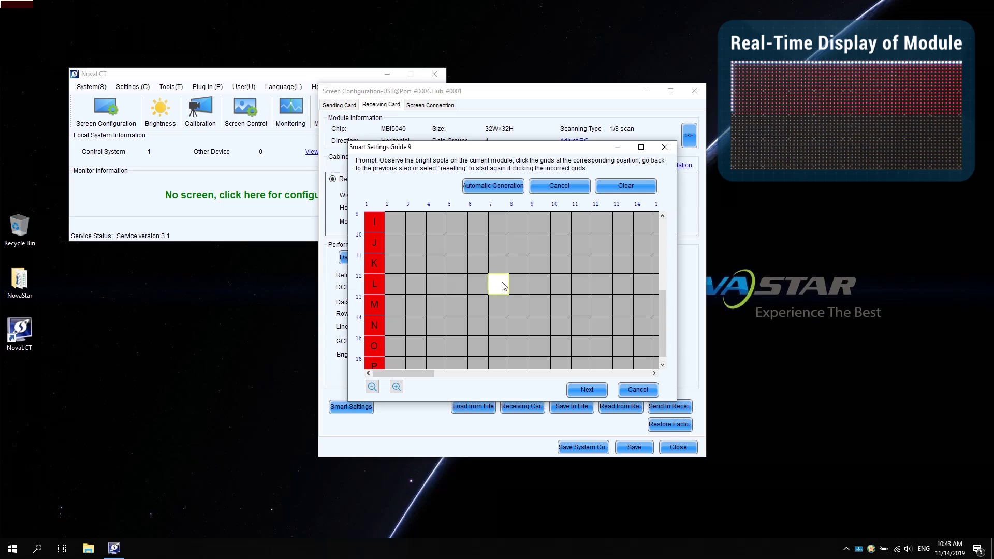
left_click(586, 392)
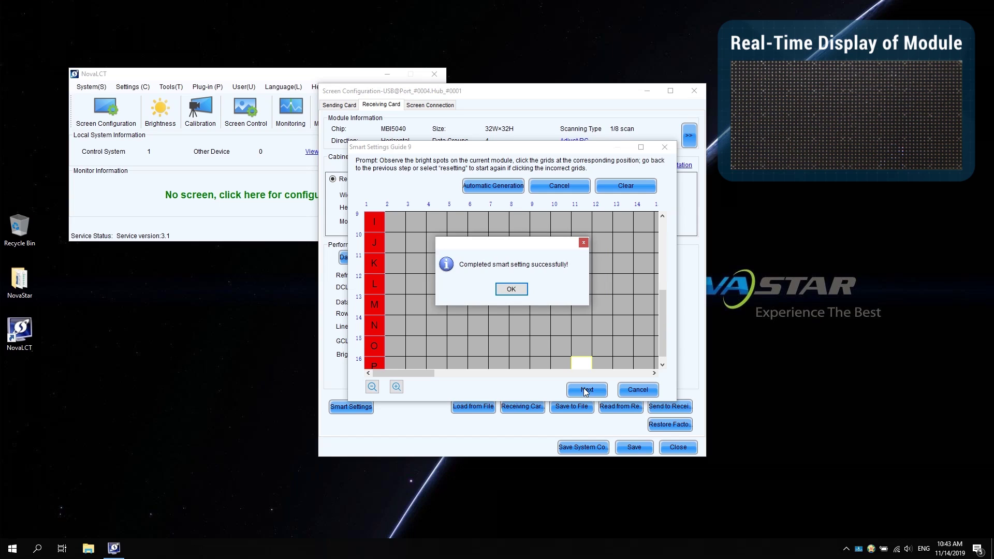
left_click(519, 290)
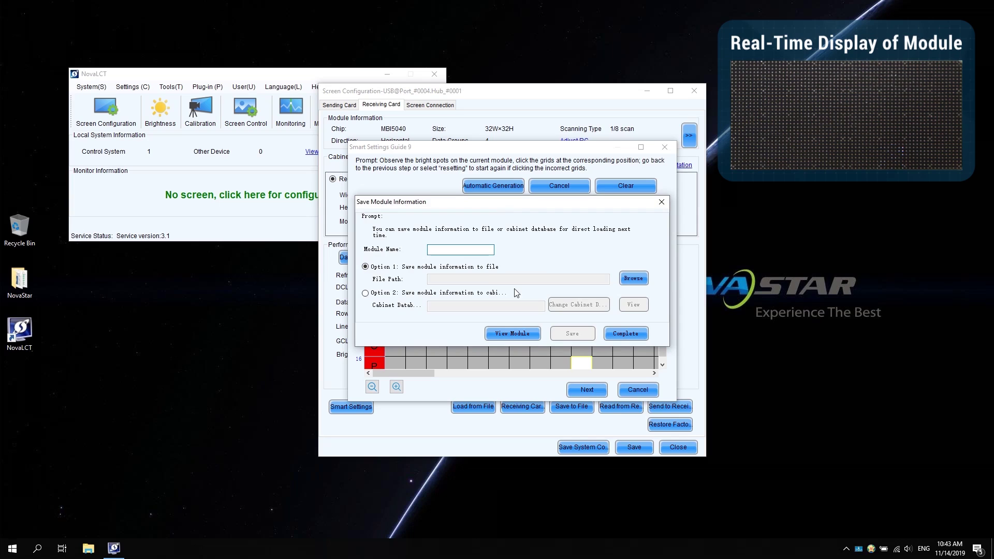
Save module 'NovaStar' as NovaStar2.module in the NovaStar Course folder and finish.
type("NovaStar")
left_click(630, 280)
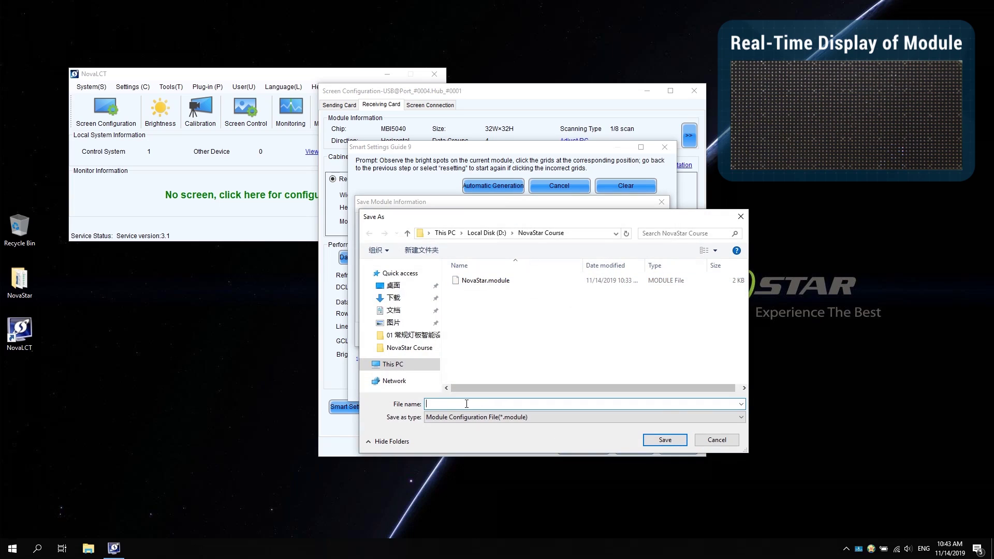
type("NovaStar2")
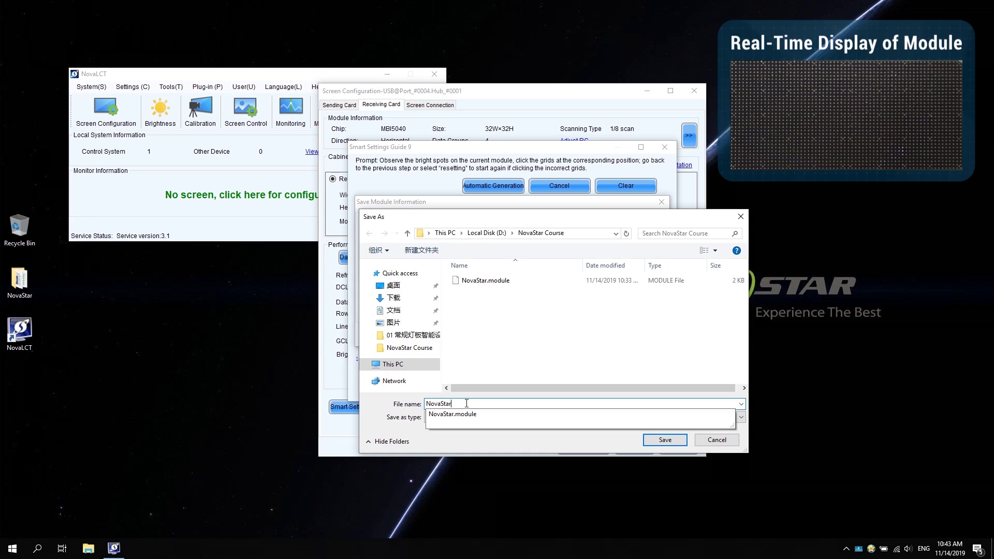
left_click(665, 441)
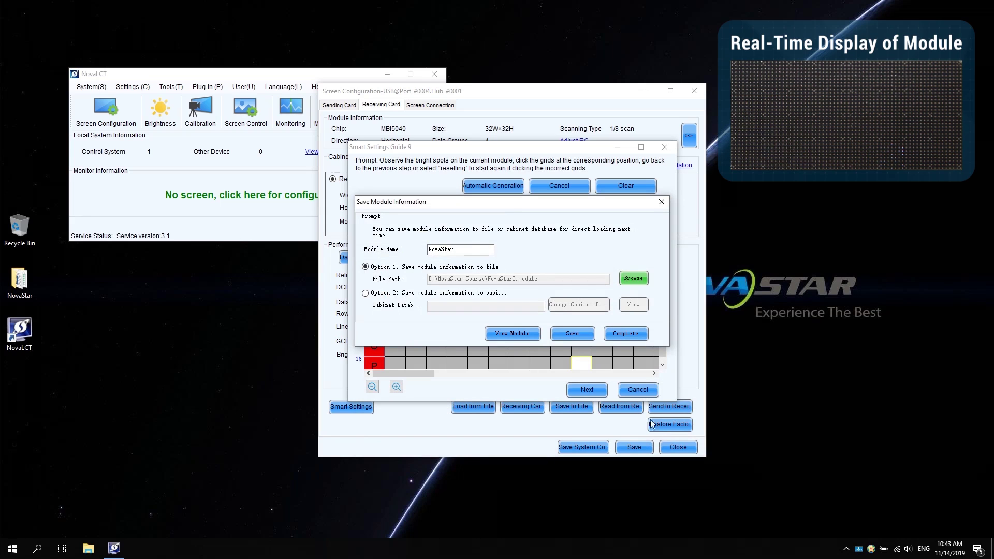
left_click(564, 334)
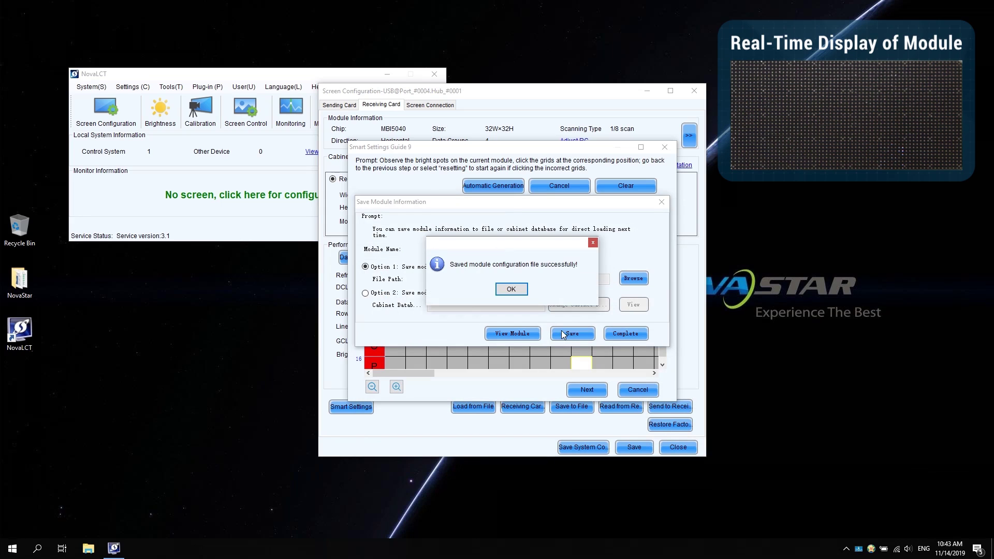
left_click(522, 291)
left_click(617, 333)
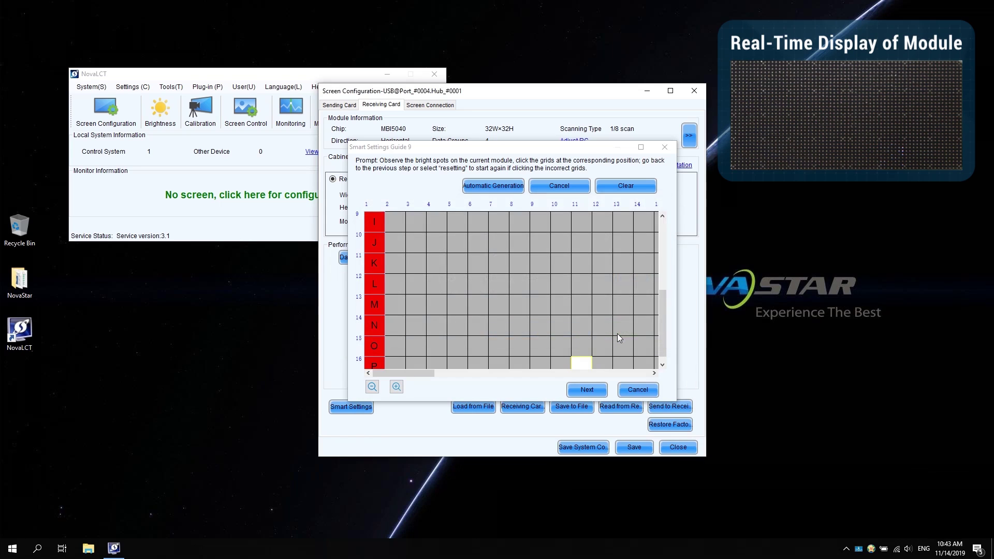